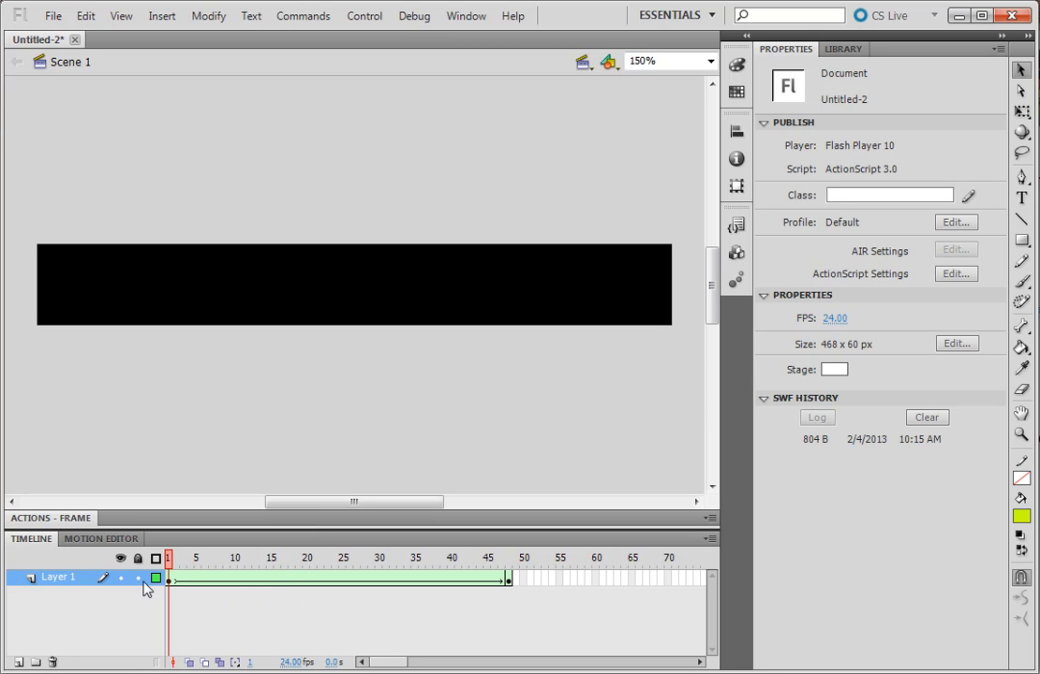
Step: Rename Layer 1 as background and lock the layer
double_click(77, 578)
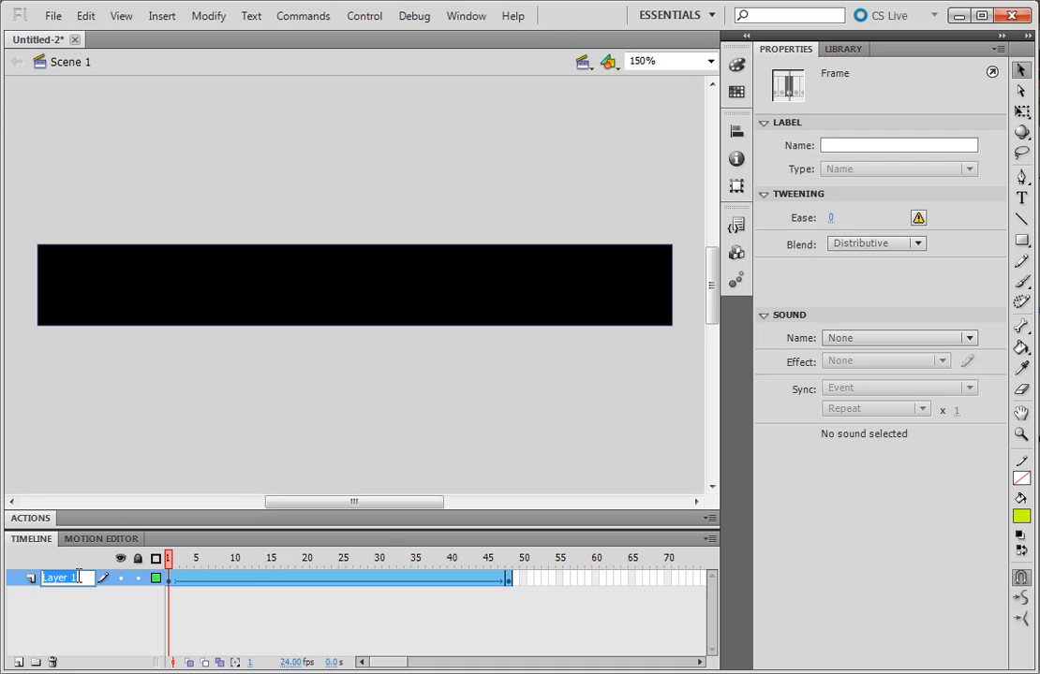
text(background)
click(137, 579)
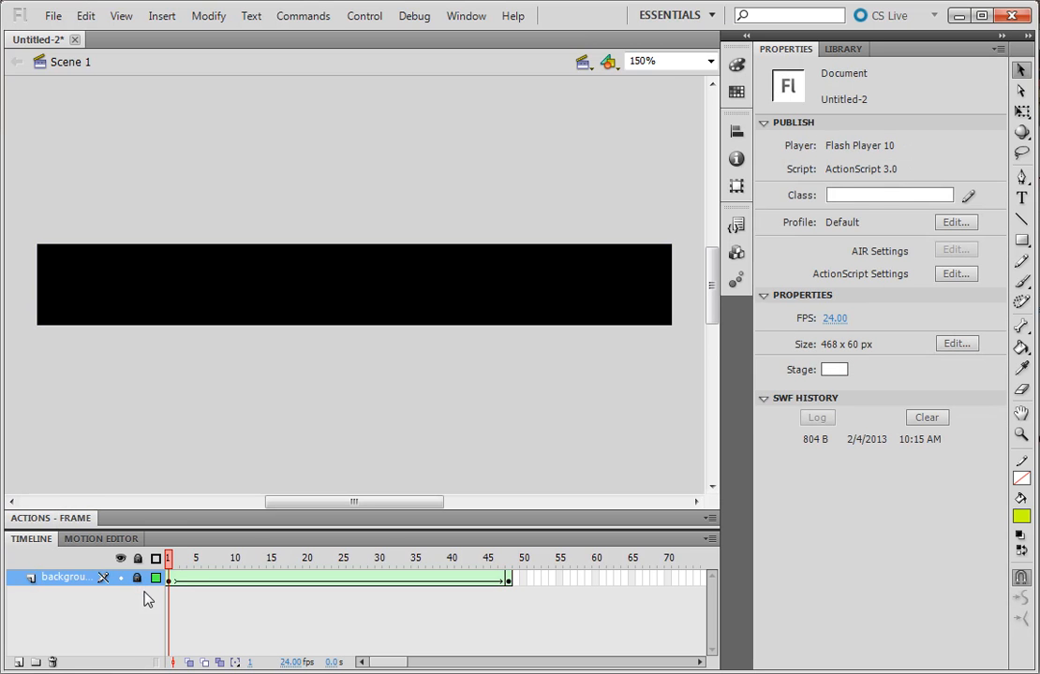
Step: Add a new layer above the background layer and name it text
click(18, 661)
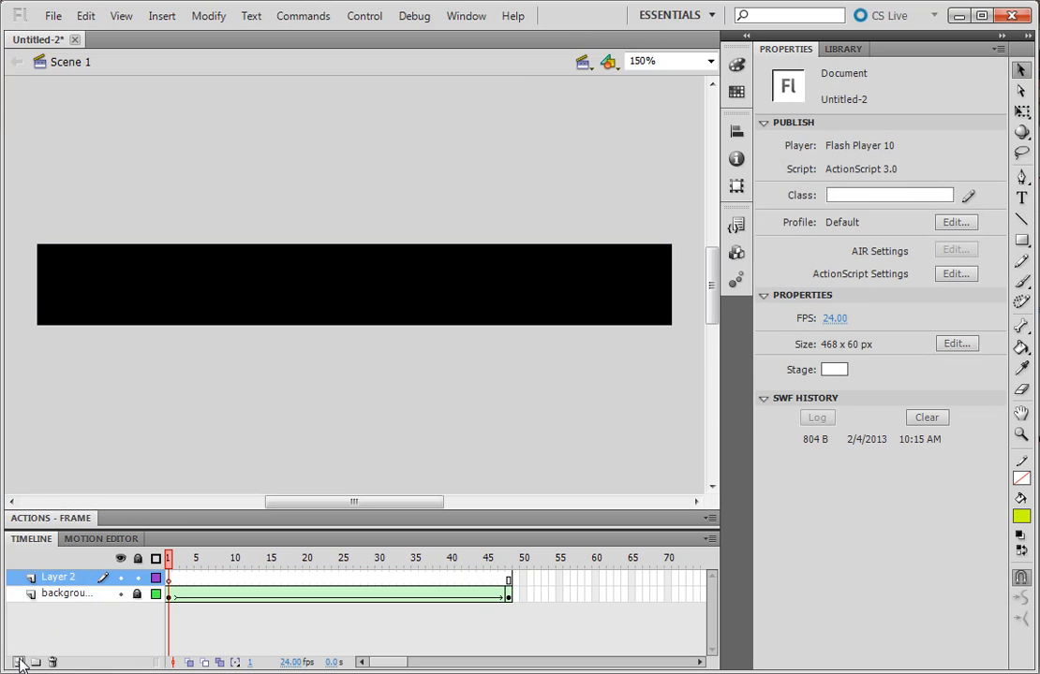
double_click(82, 578)
text(text)
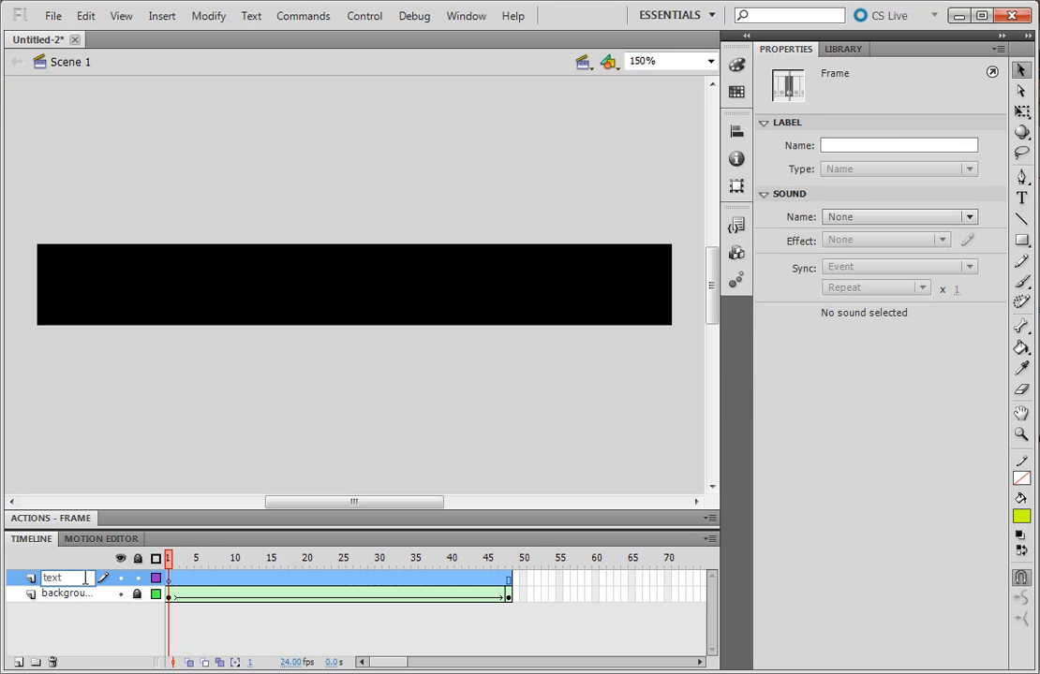
key(Return)
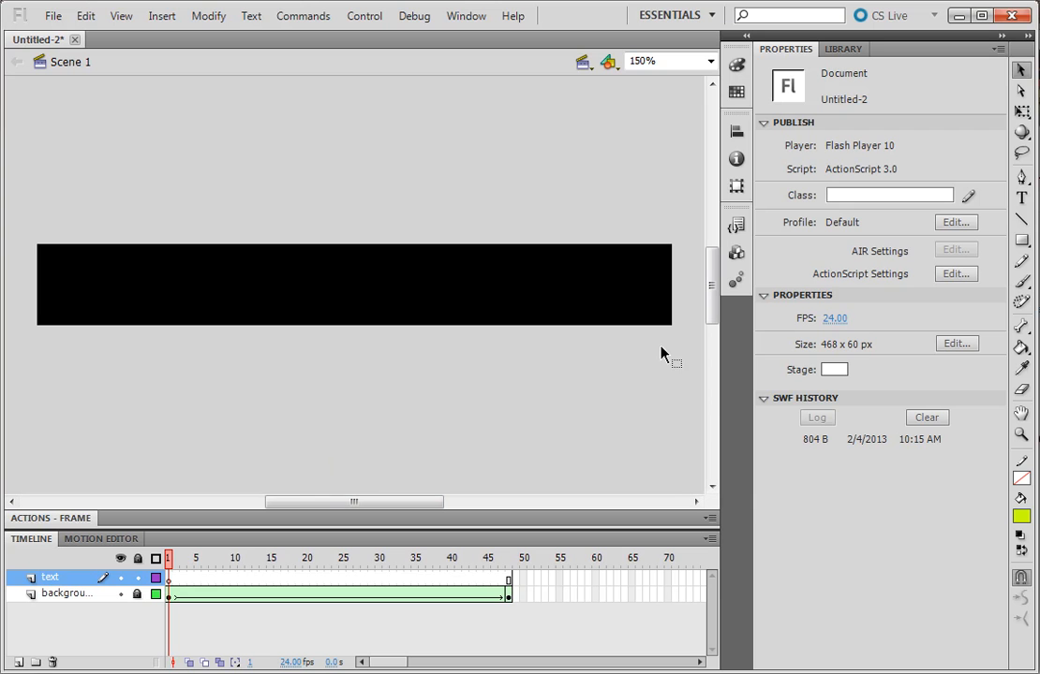
Step: Set the Text tool's colour to blue #0099FF and draw a text box about 204 px wide above the banner
click(1022, 200)
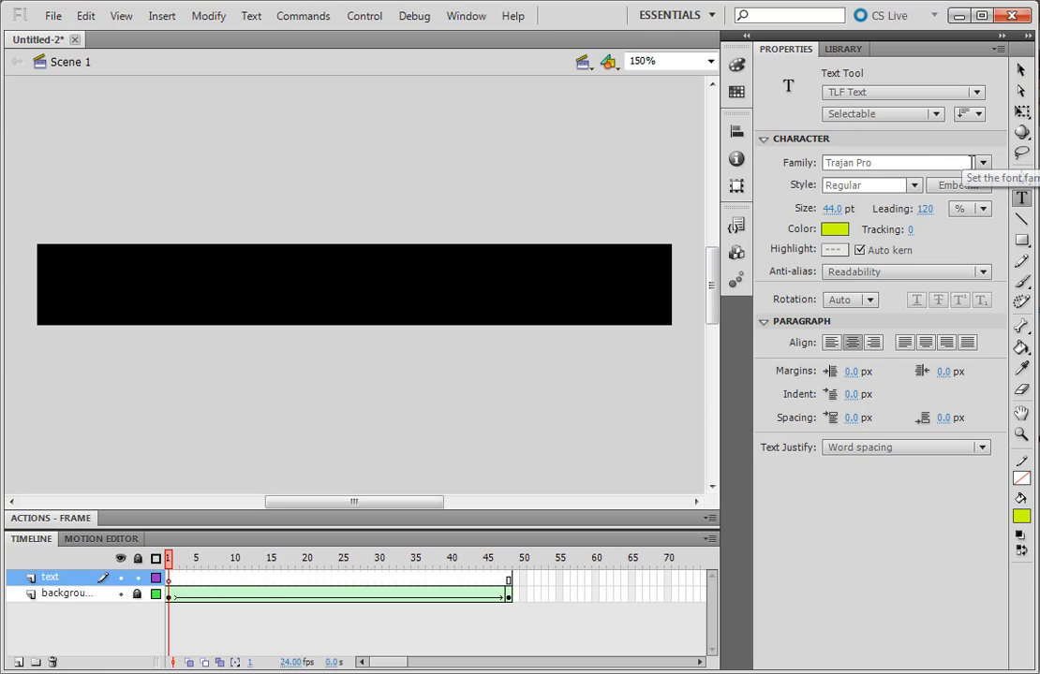
click(833, 249)
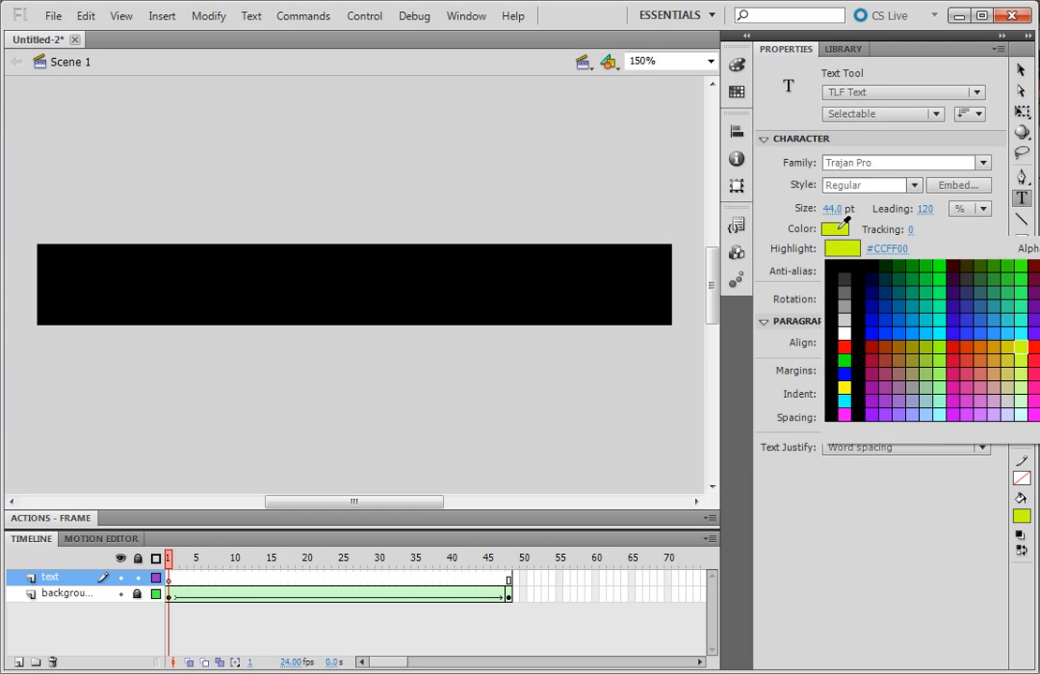
click(916, 330)
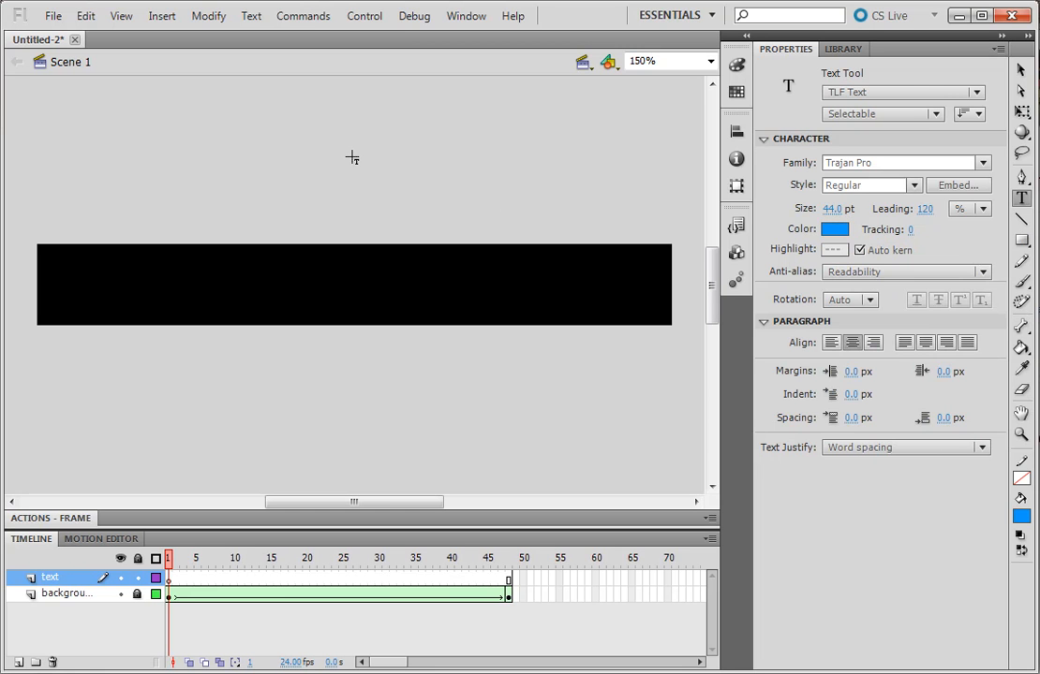
click(290, 119)
drag(307, 129, 322, 138)
drag(323, 138, 560, 187)
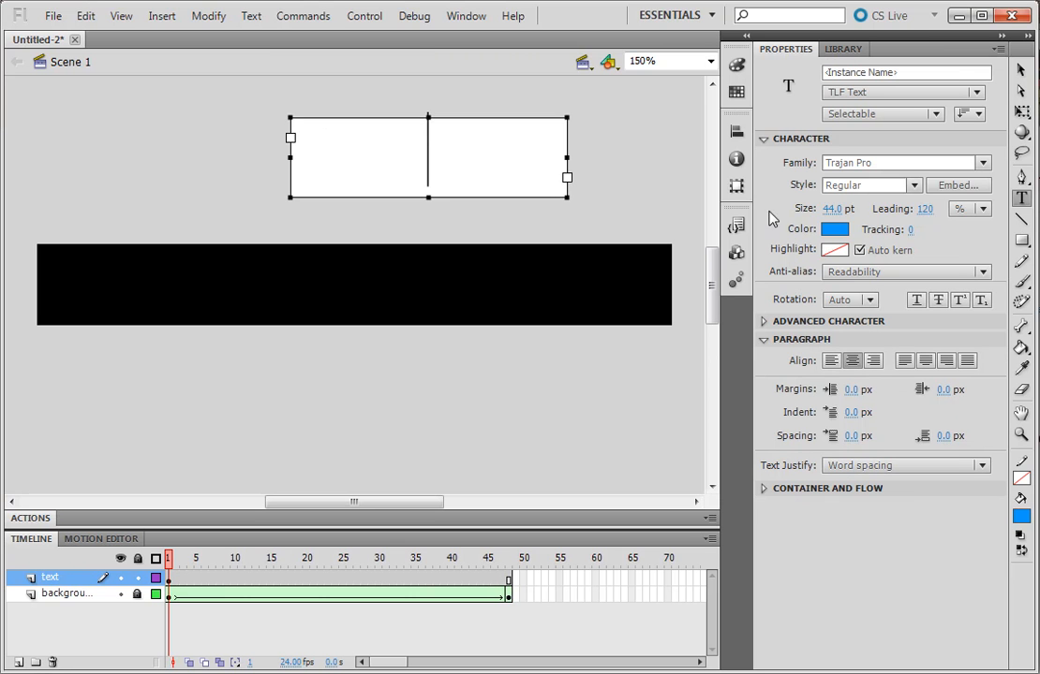
Step: Set the font size to 32 pt, enter the surname in the text box, and shorten the box to about 38 px high
click(831, 209)
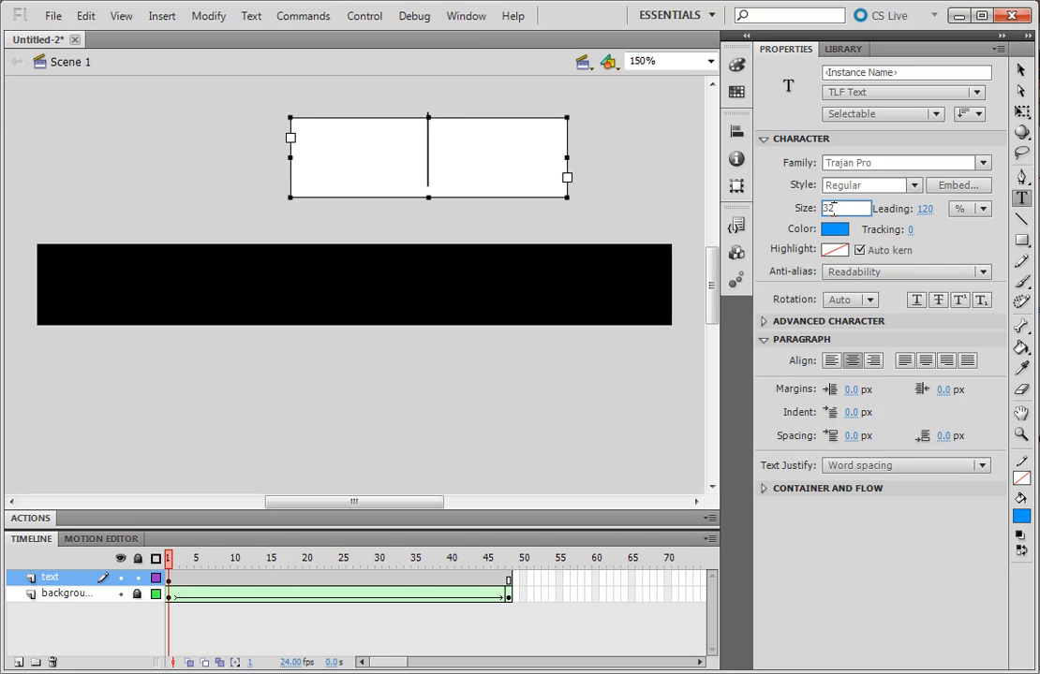
text(32)
key(Return)
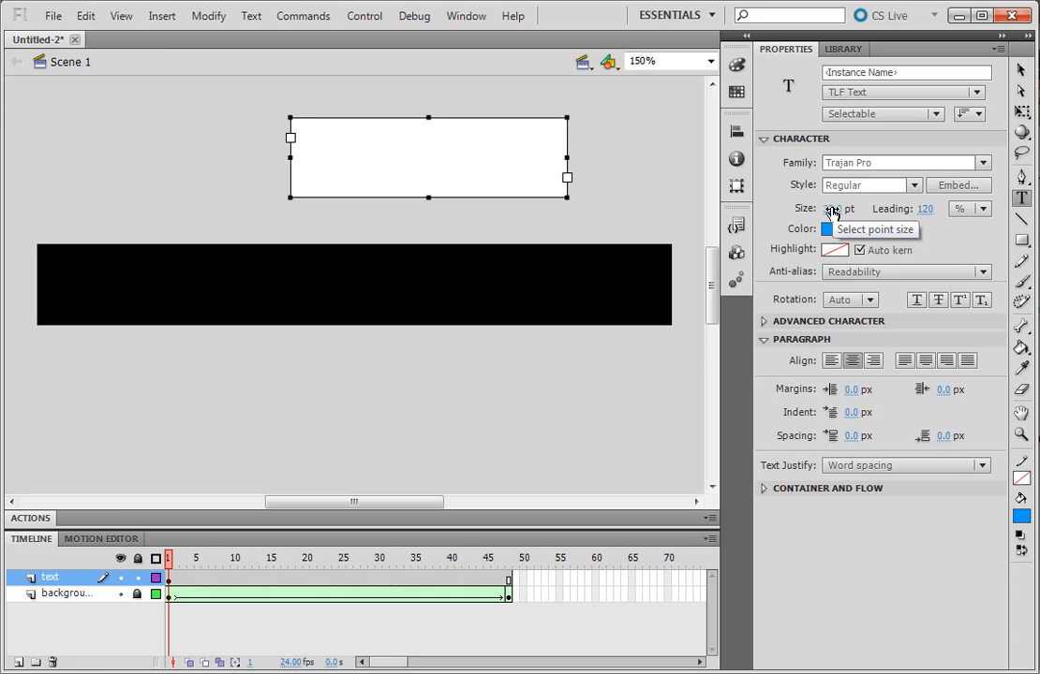
text(Kanemoto)
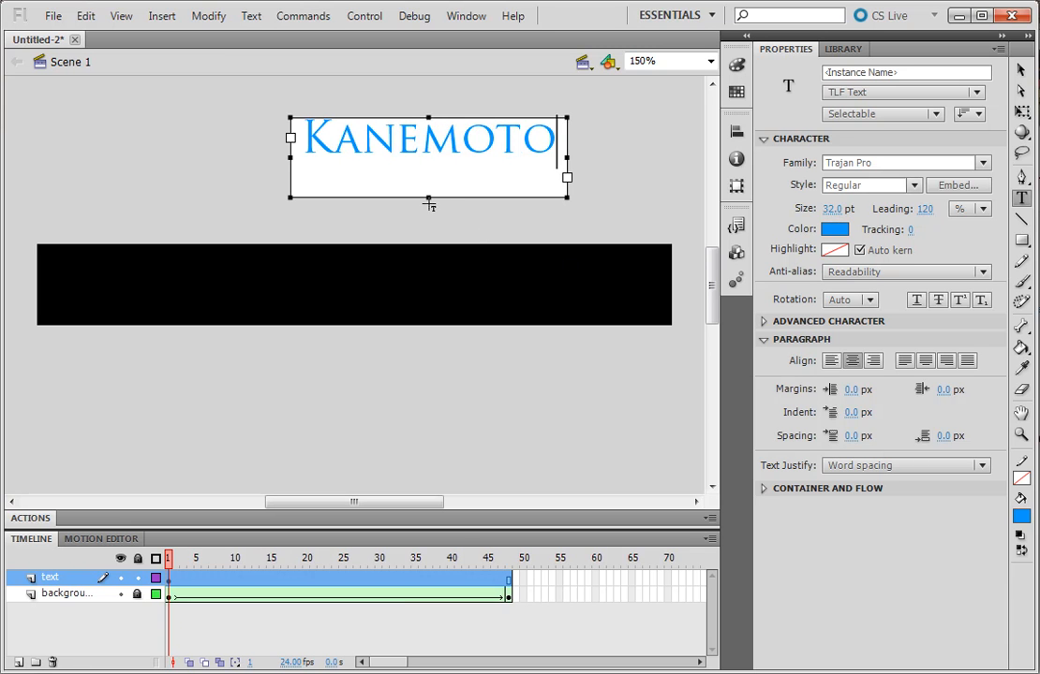
drag(428, 197, 427, 170)
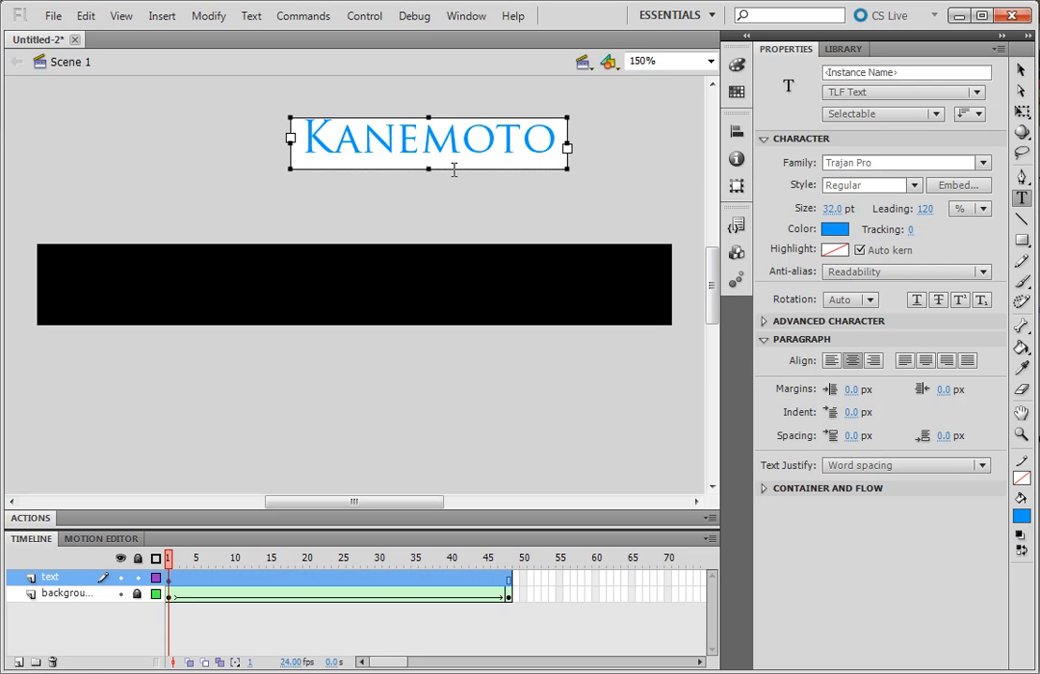
Step: Move the text just beyond the banner's right end, at about X 462, Y 18, and create a motion tween on it
click(1020, 71)
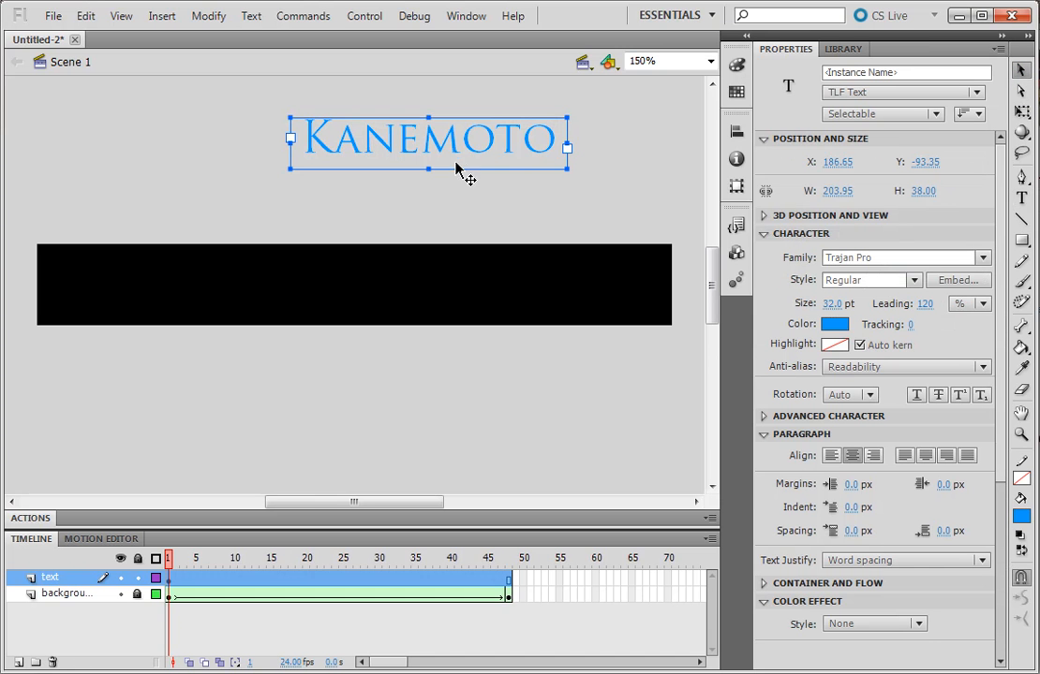
drag(464, 157, 693, 316)
drag(426, 507, 506, 497)
drag(412, 307, 529, 300)
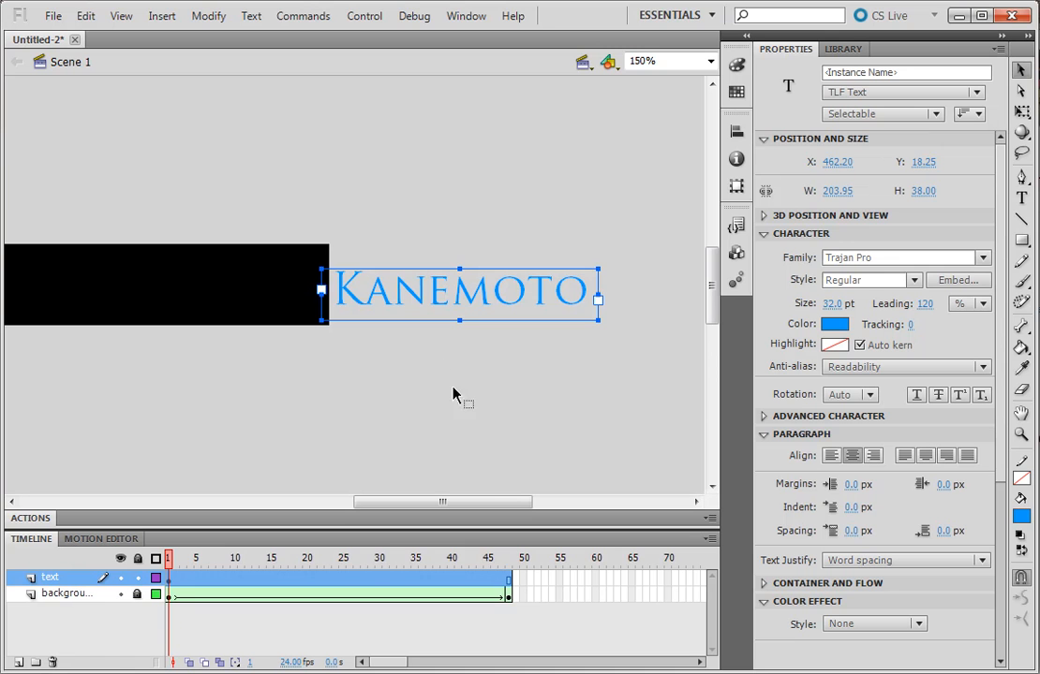
right_click(394, 298)
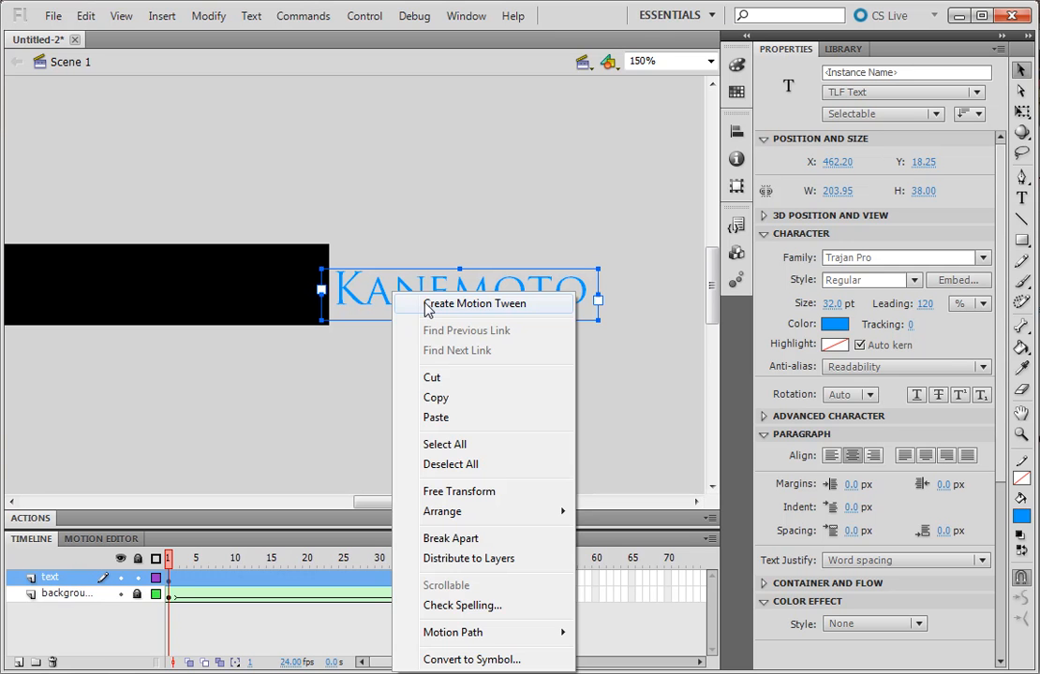
click(474, 303)
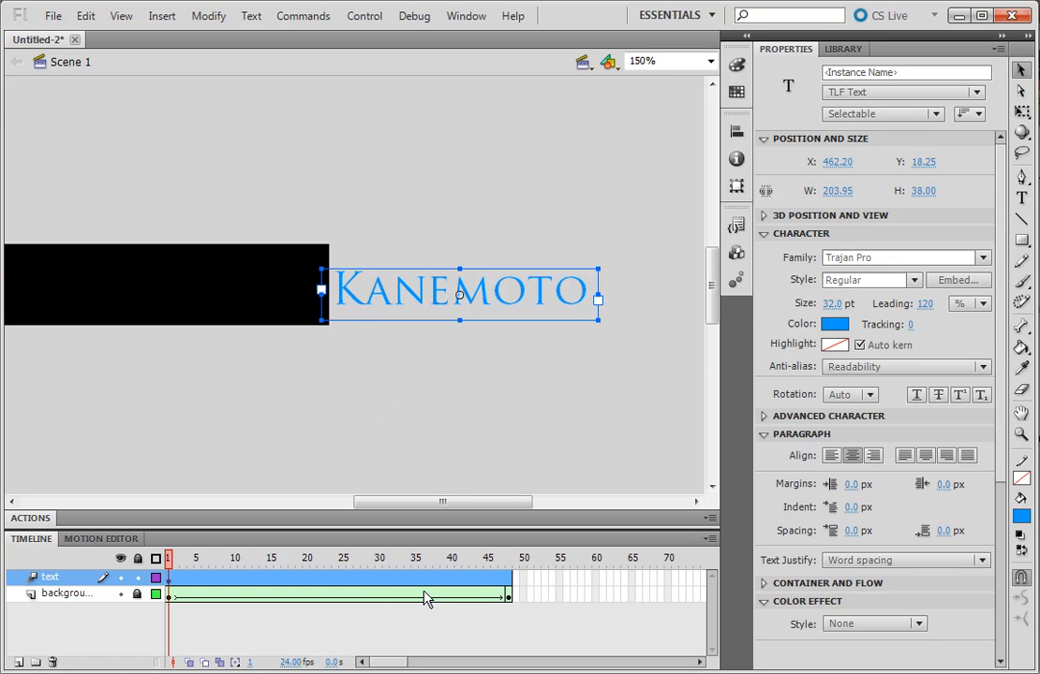
Step: Add a keyframe at frame 30 of the text layer and move the text onto the banner's left part, at about X 59, Y 16
click(497, 582)
click(500, 595)
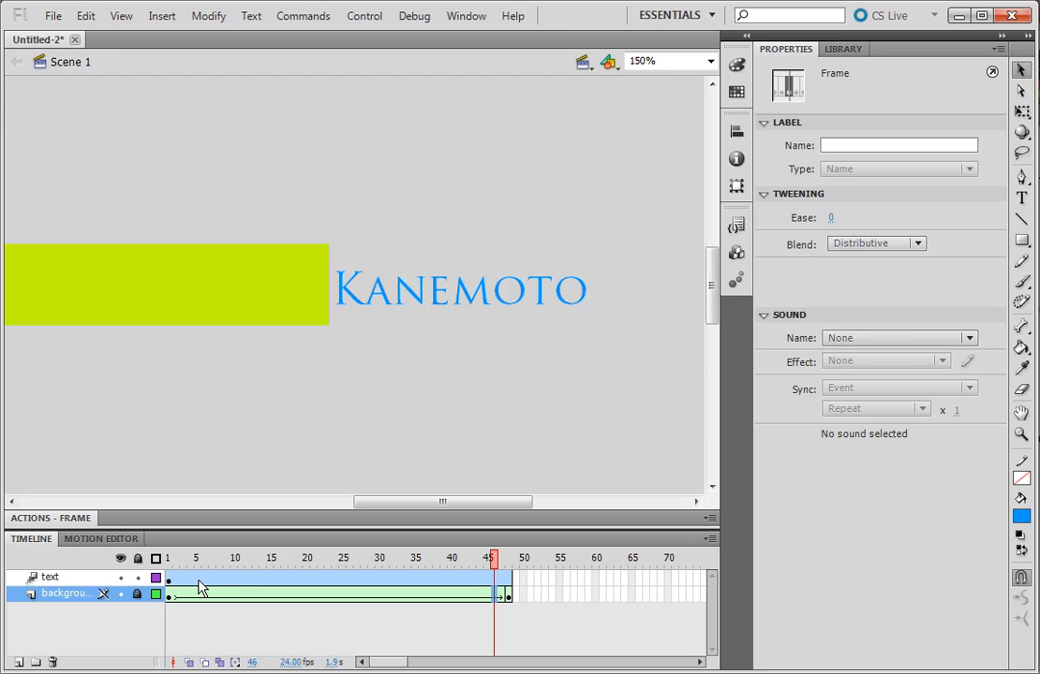
drag(497, 563, 345, 590)
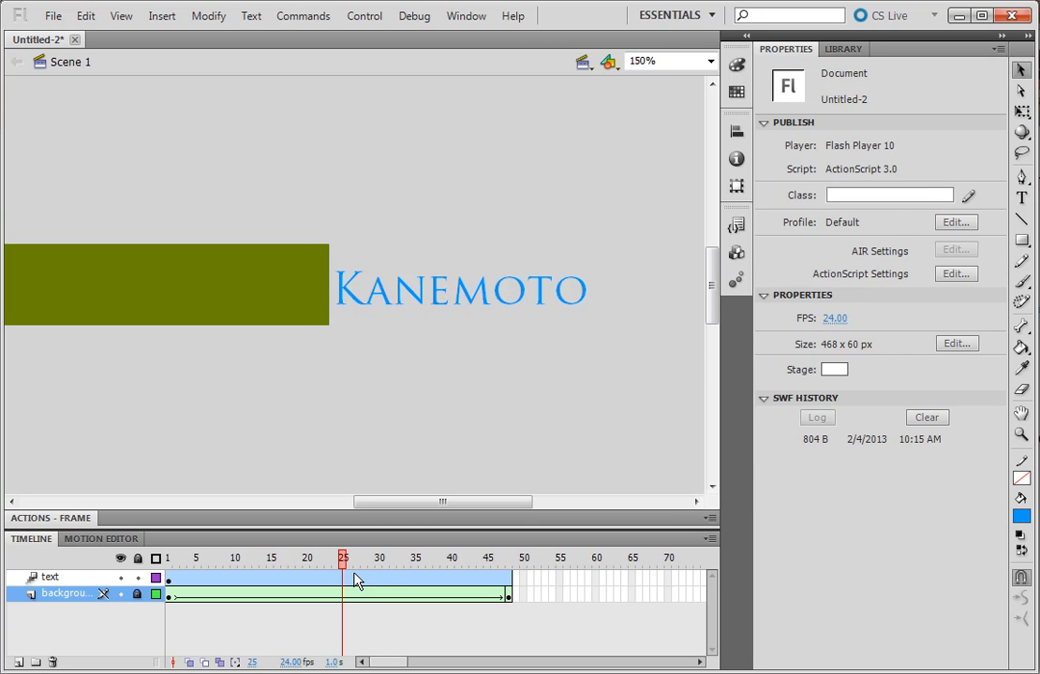
click(381, 582)
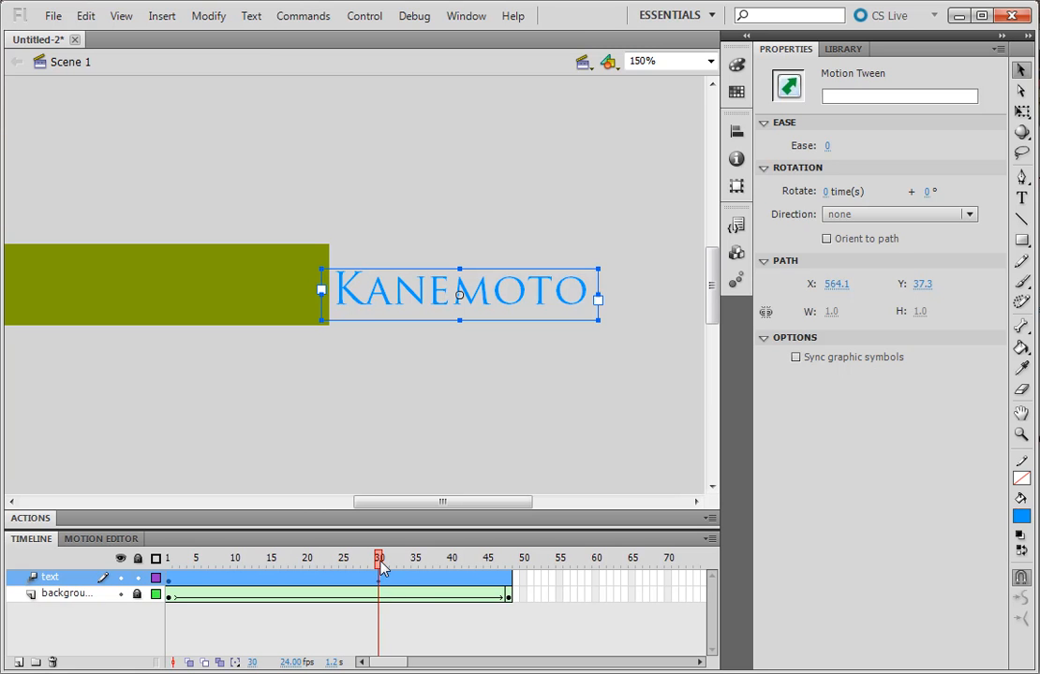
click(366, 560)
drag(366, 561, 375, 563)
drag(399, 506, 317, 506)
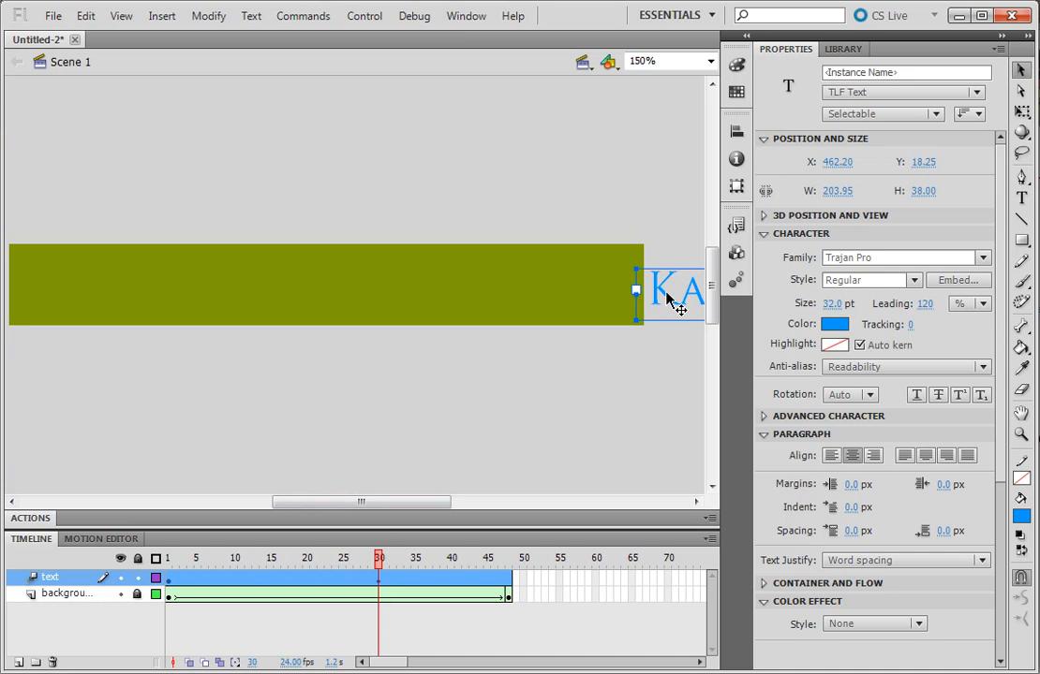
drag(667, 298, 119, 293)
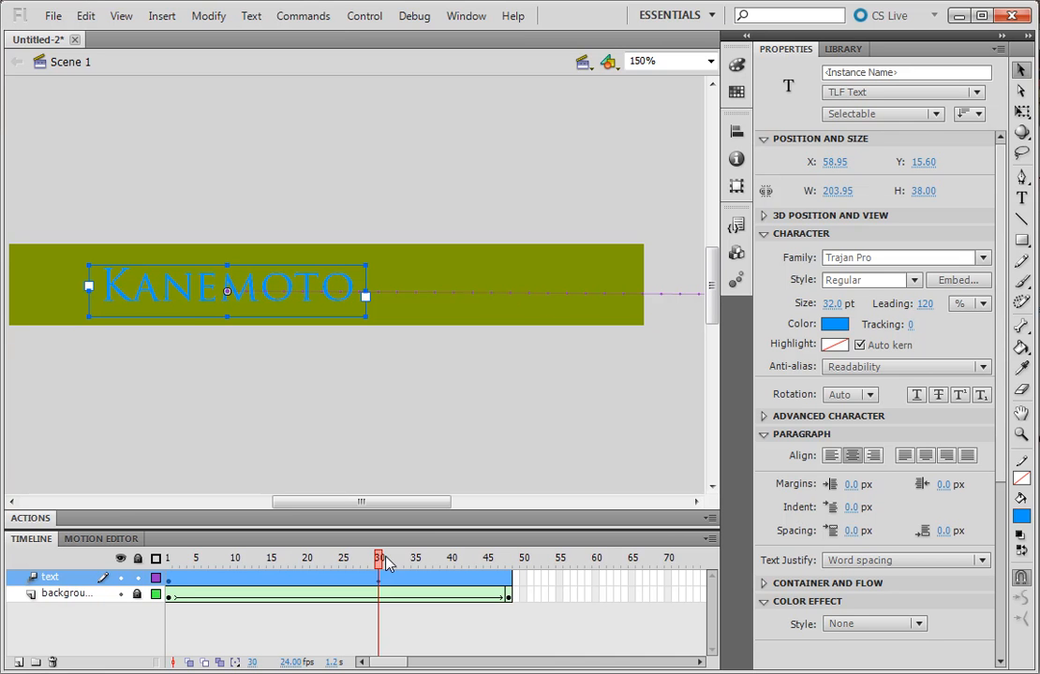
Step: Preview the text's slide-in by scrubbing the playhead back to frame 10 and on to frame 48, and test the movie
drag(381, 561, 233, 565)
click(236, 565)
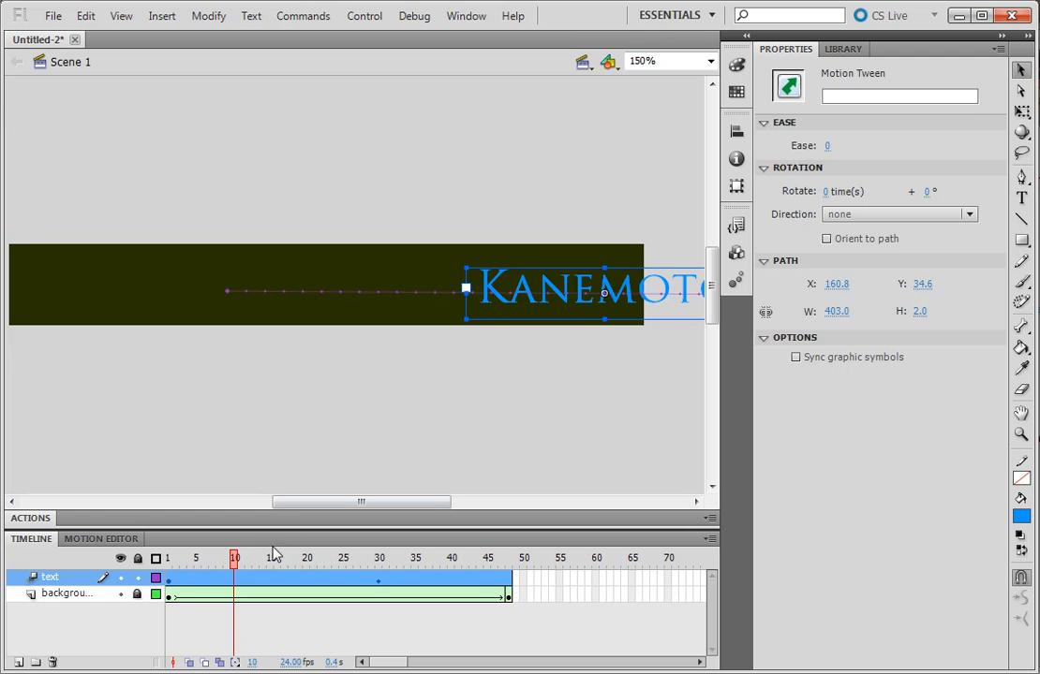
drag(236, 563, 520, 586)
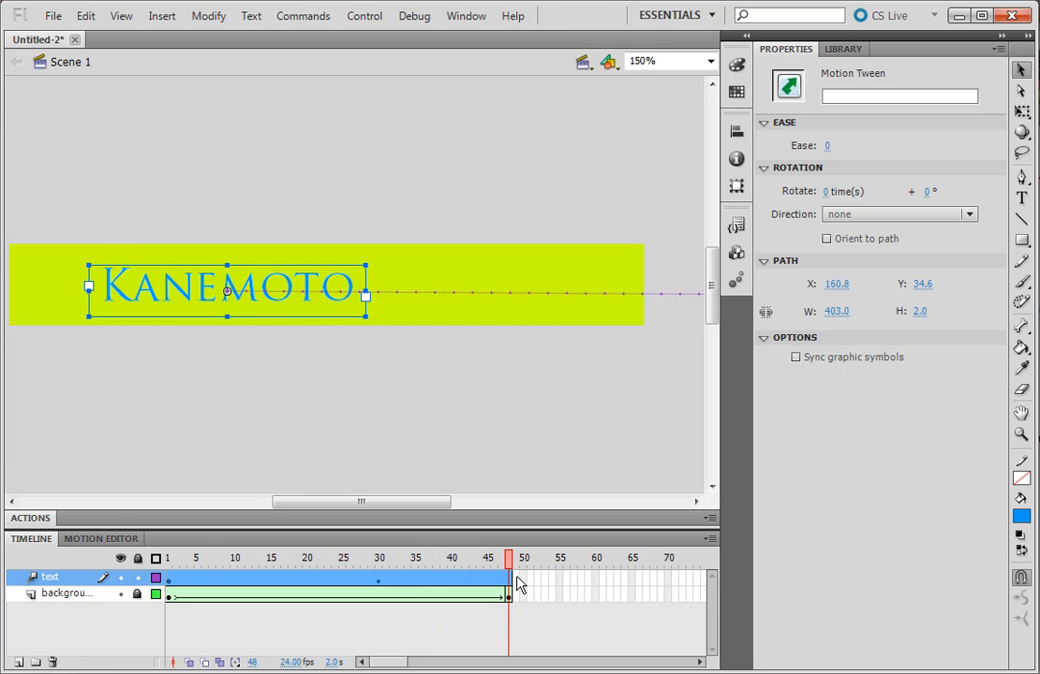
key(ctrl+Return)
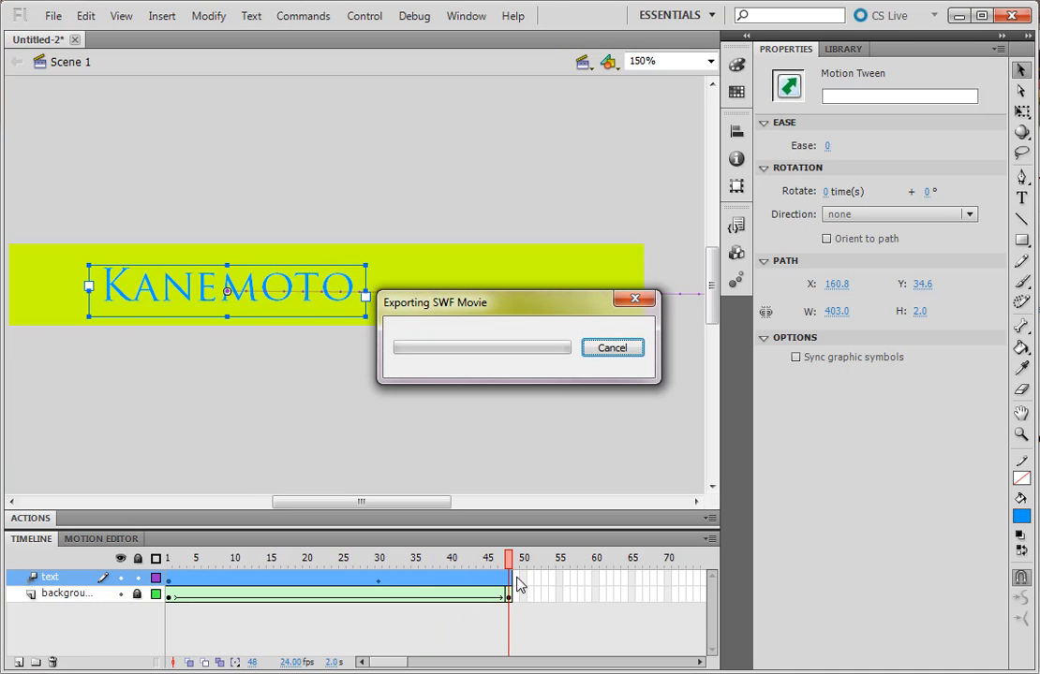